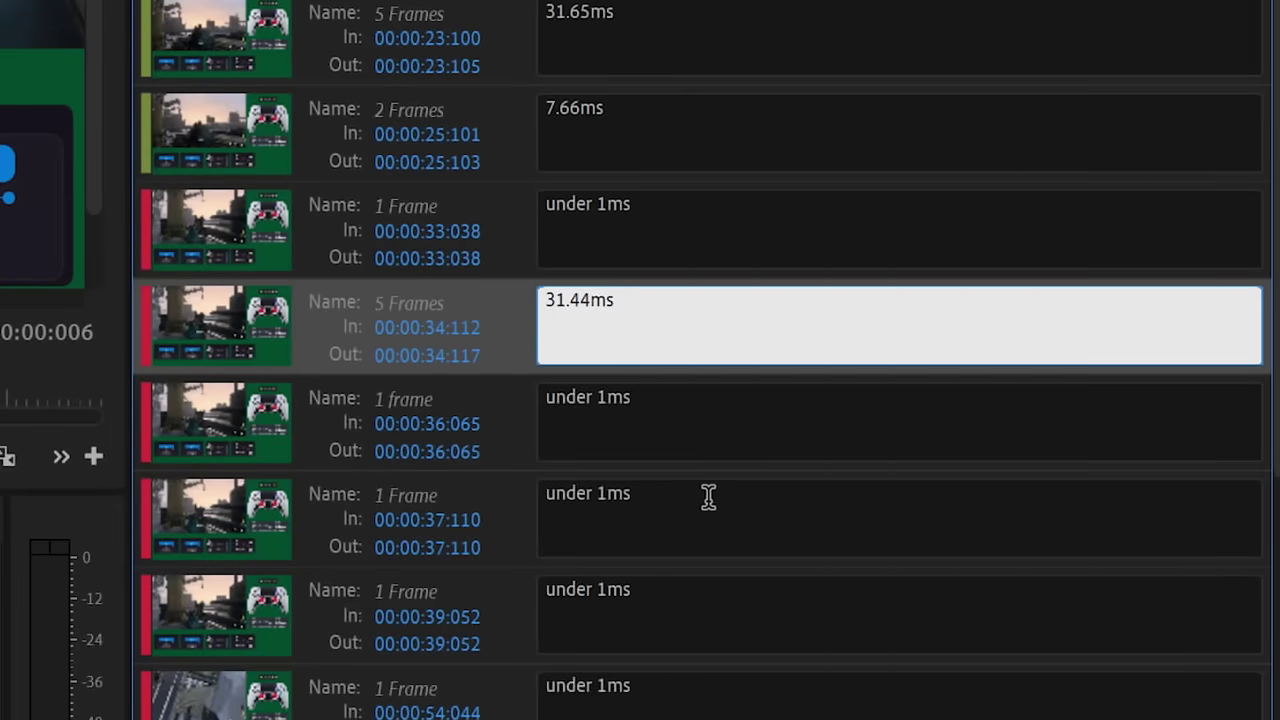
Step: Switch On-Demand Texture Streaming off, then turn it back on
left_click(699, 422)
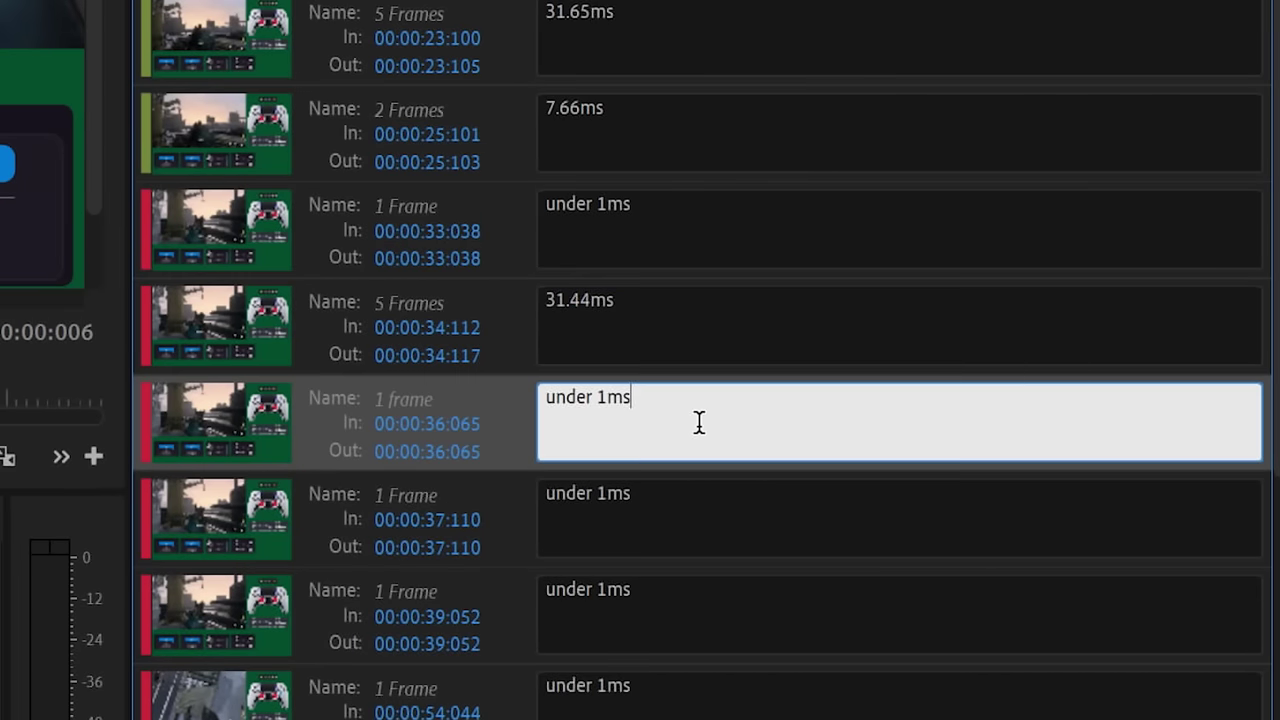
left_click(688, 515)
left_click(692, 627)
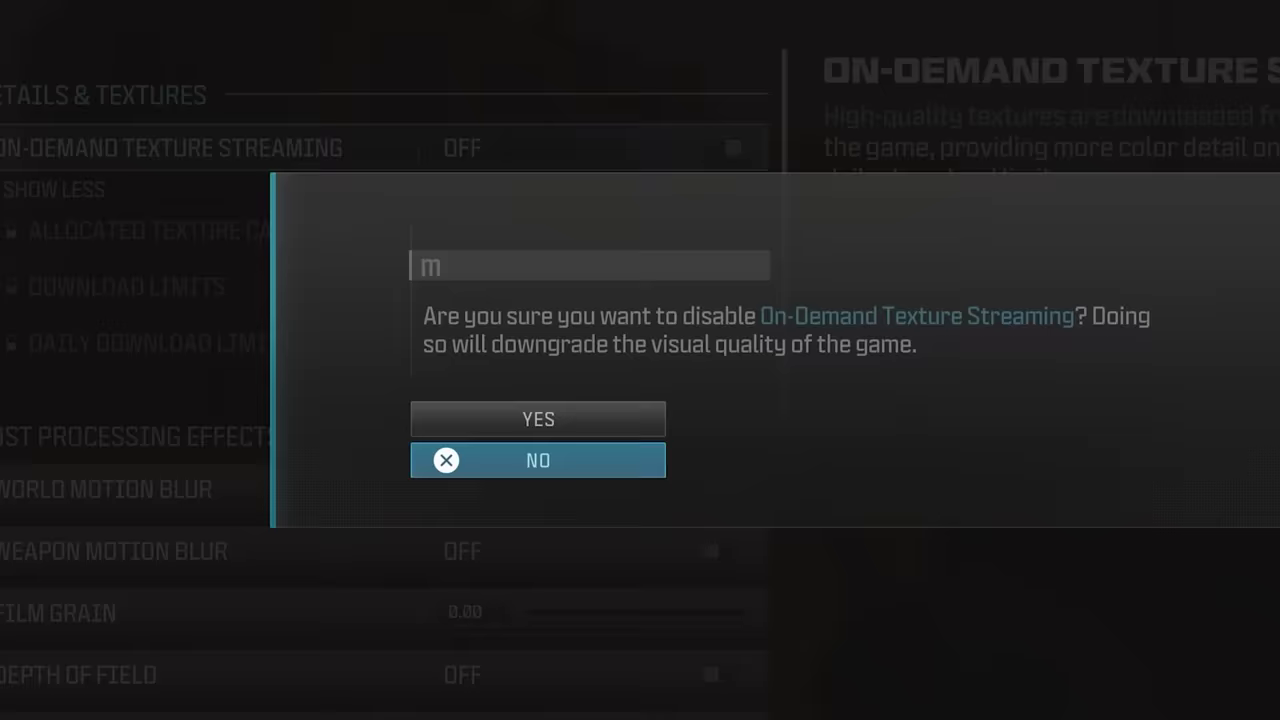
key("Up")
key("Return")
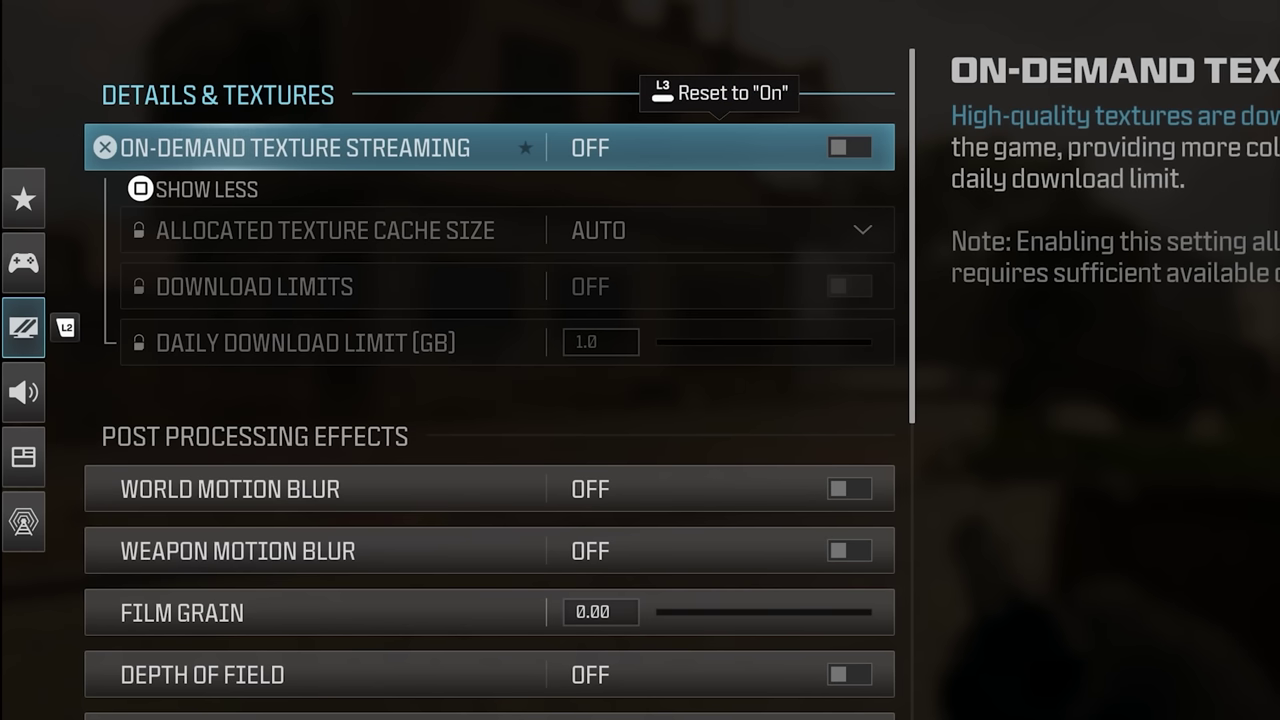
key("Return")
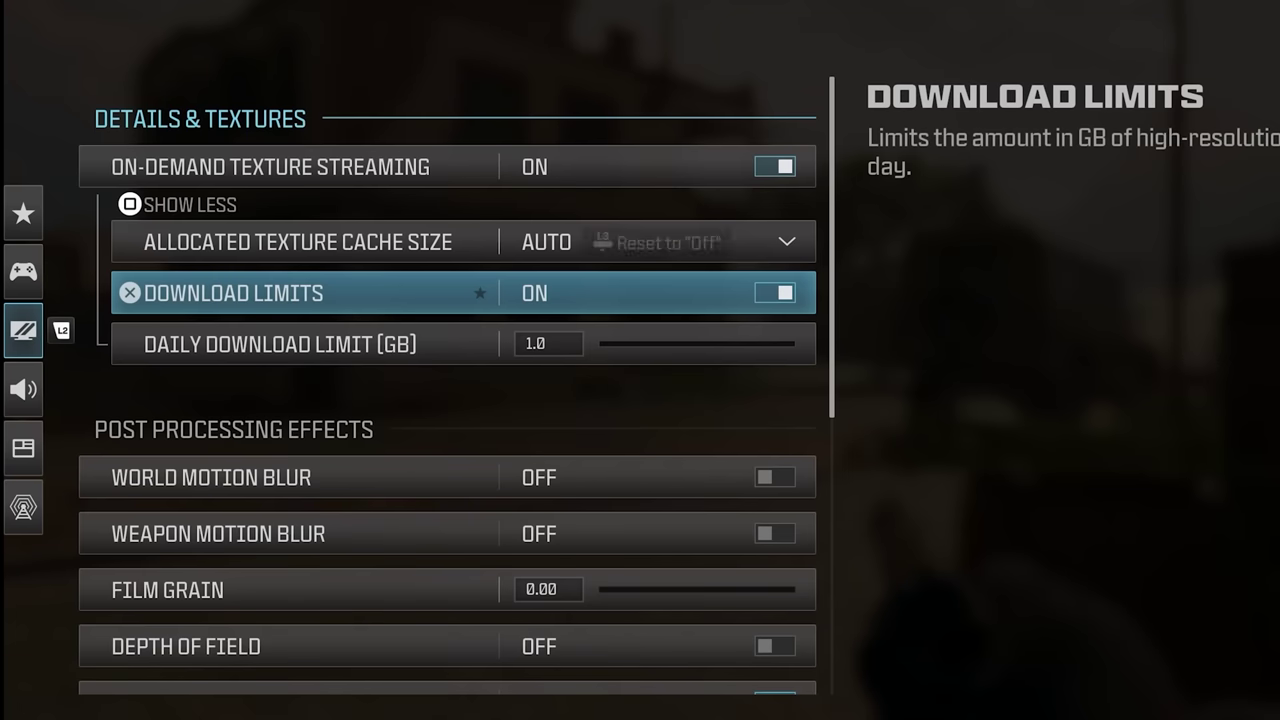
Step: Raise the texture streaming Daily Download Limit to 27 GB
key("Down")
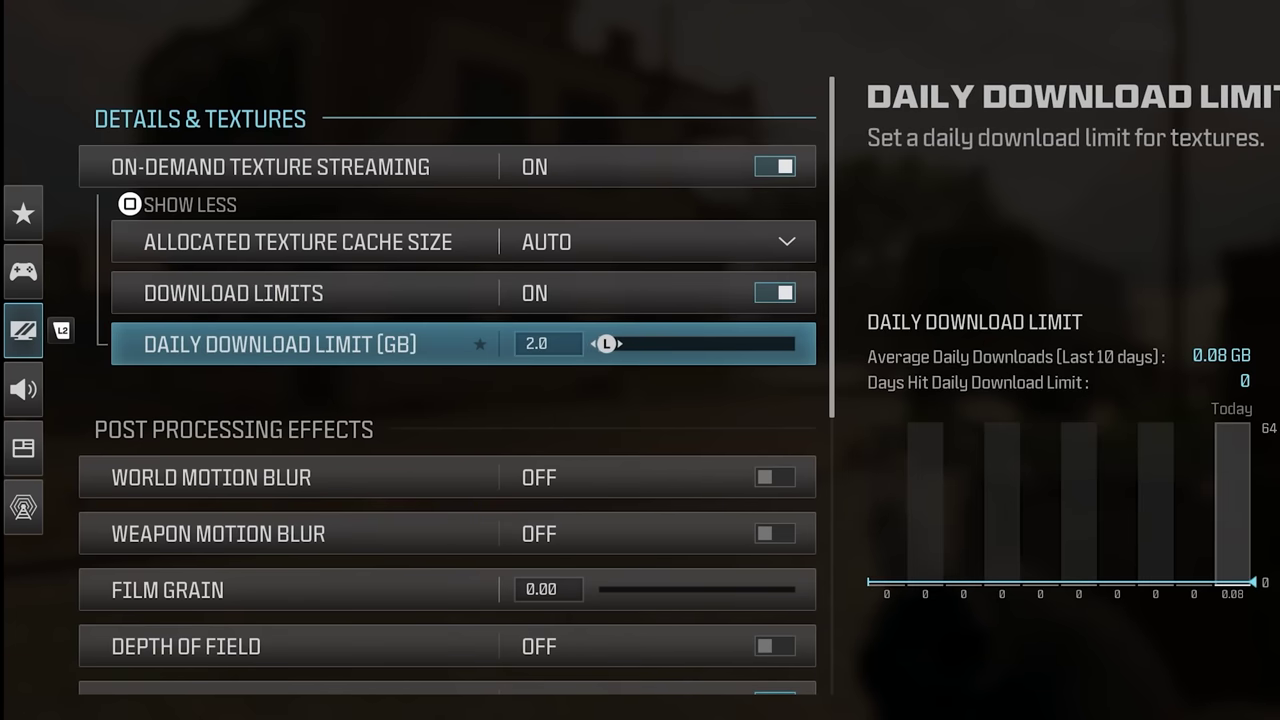
key("Right")
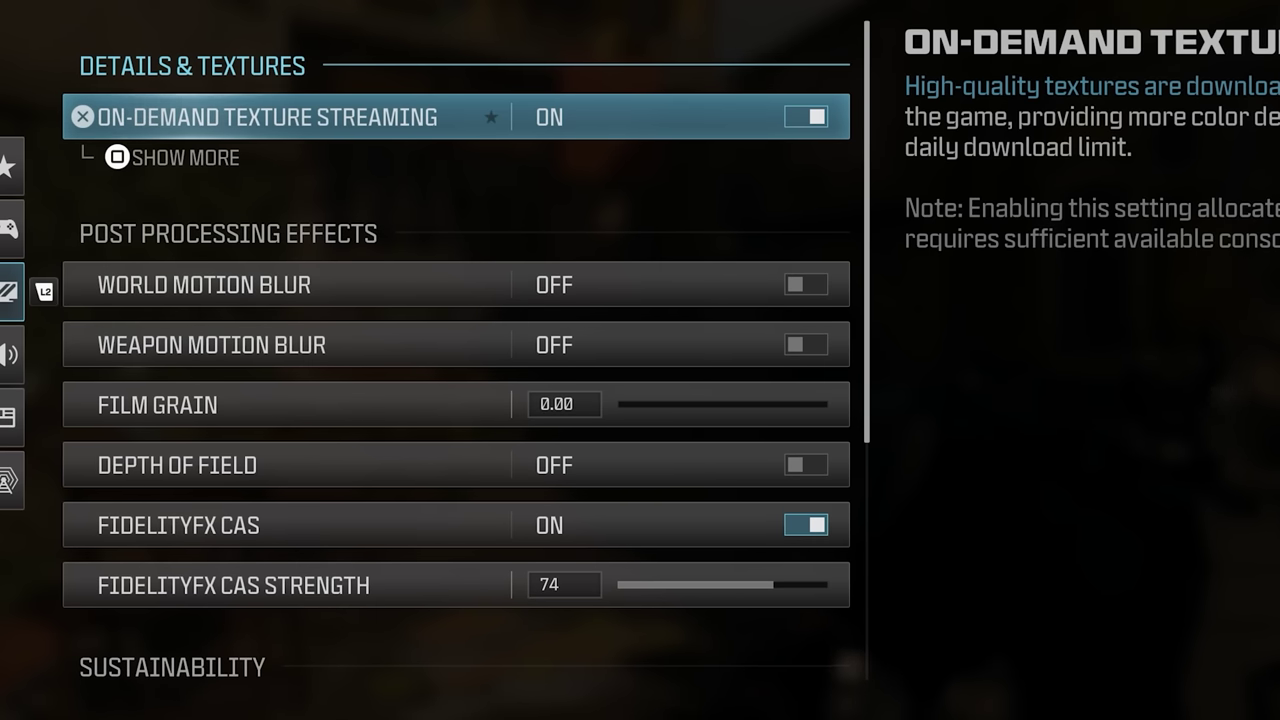
key("Down")
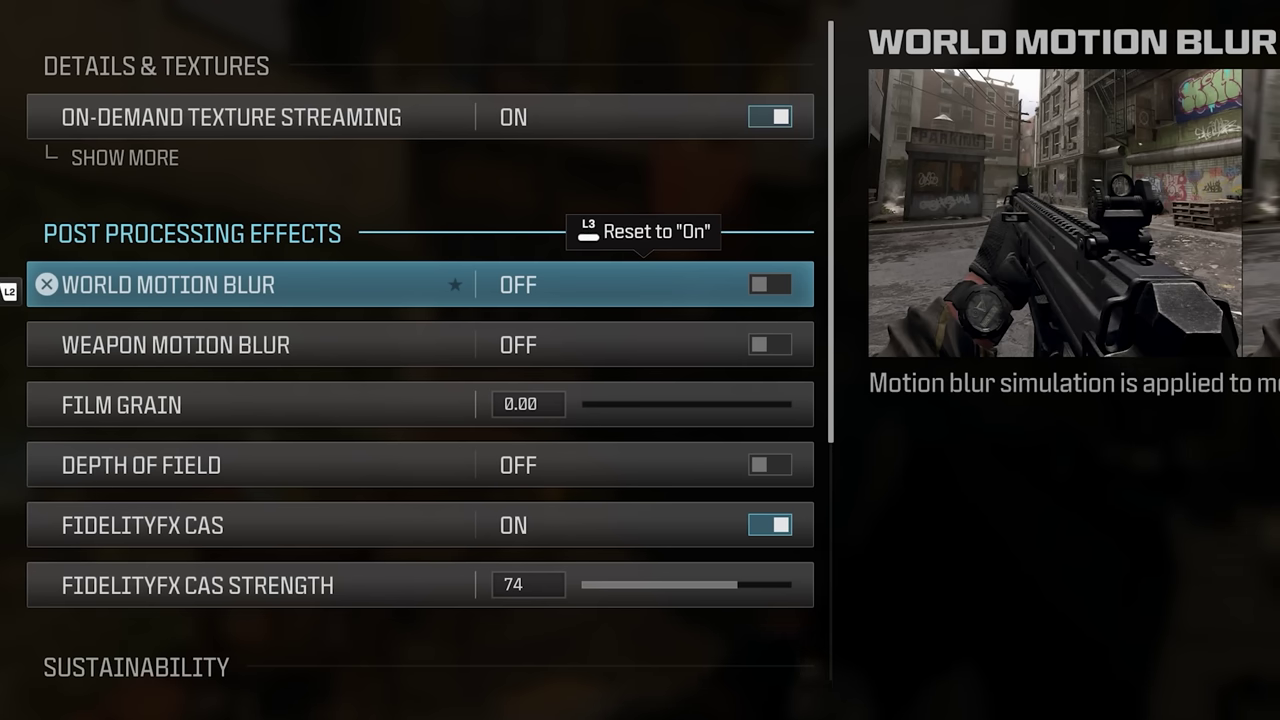
Step: Try a higher Film Grain value, then return it to 0
key("Down")
key("Down")
key("Right")
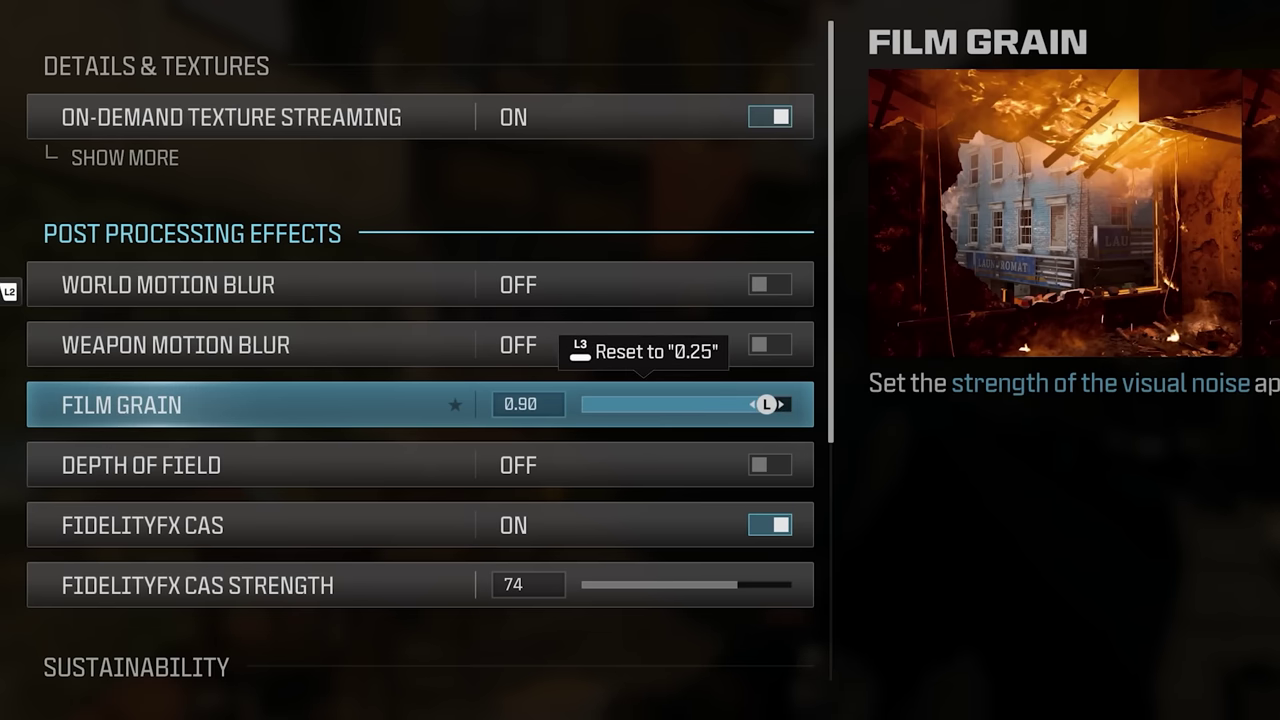
key("Left")
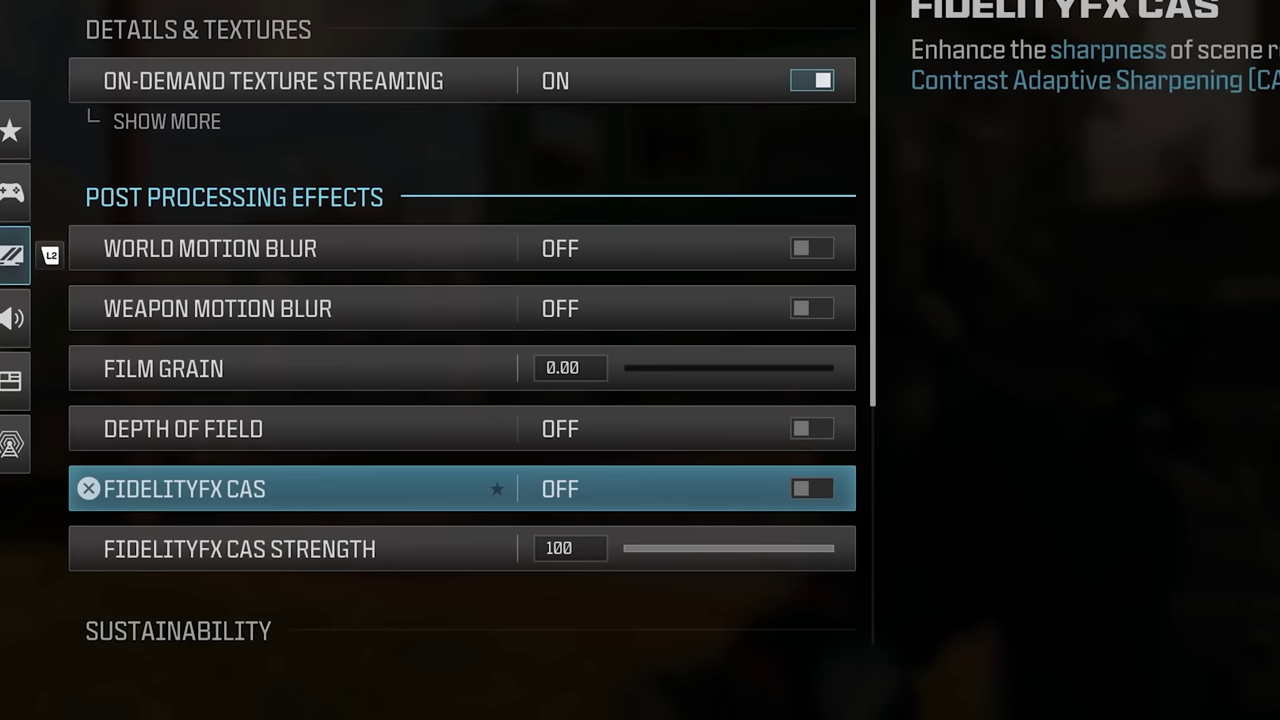
Step: Turn FidelityFX CAS on and lower its strength from 100 toward 75
key("Return")
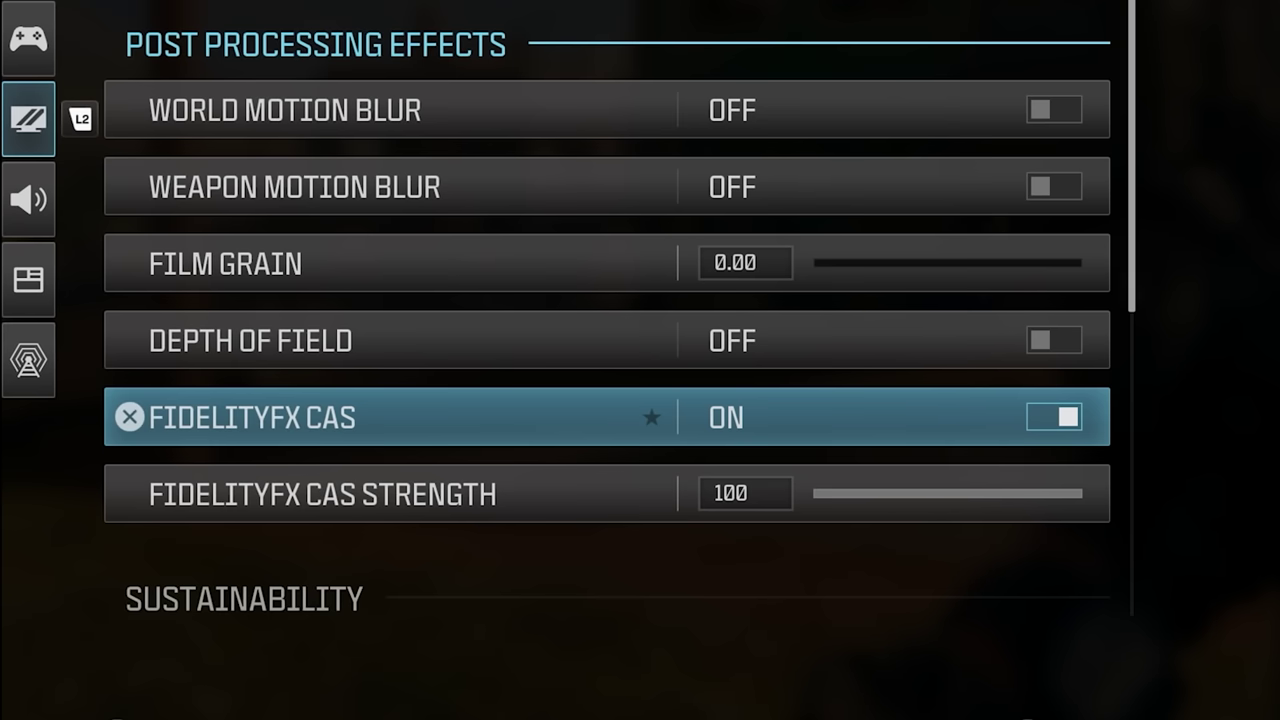
left_click(600, 494)
key("Left")
key("Left")
key("Left")
key("Left")
key("Left")
key("Left")
key("Left")
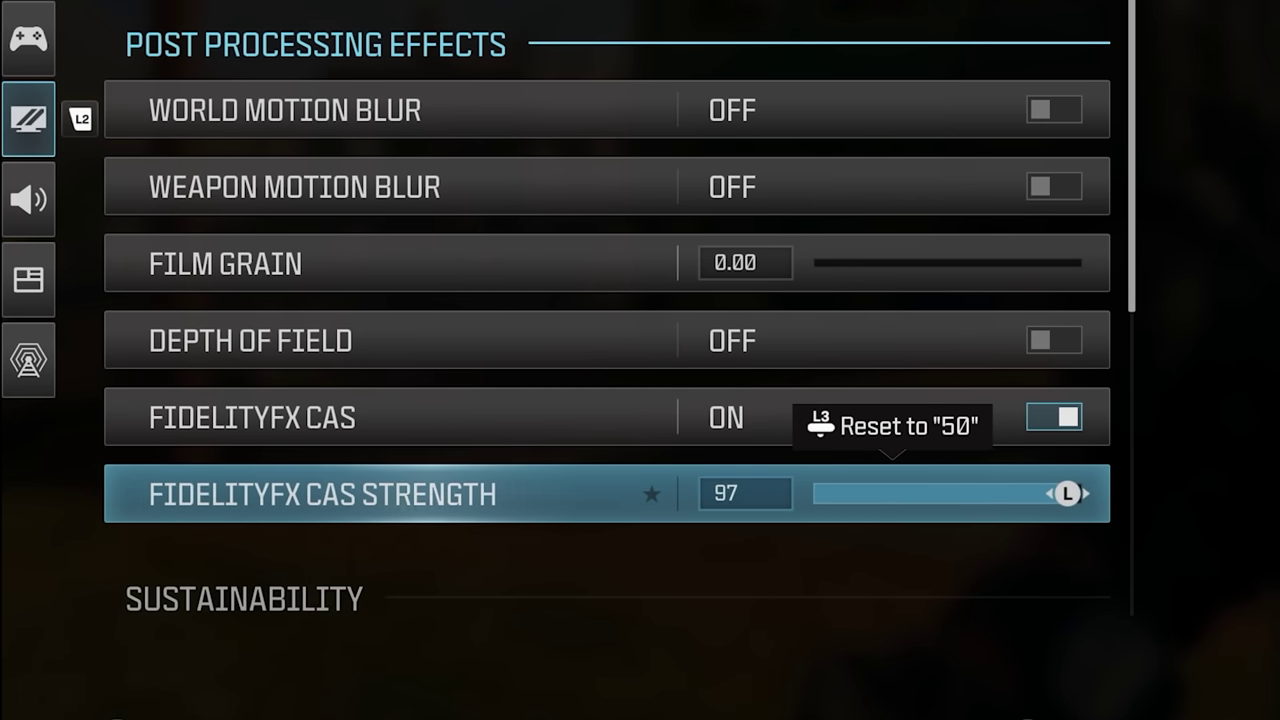
key("Left")
key("Left")
key("Left")
key("Left")
key("Left")
key("Left")
key("Left")
key("Left")
key("Left")
key("Left")
key("Left")
key("Left")
key("Left")
key("Left")
key("Left")
key("Left")
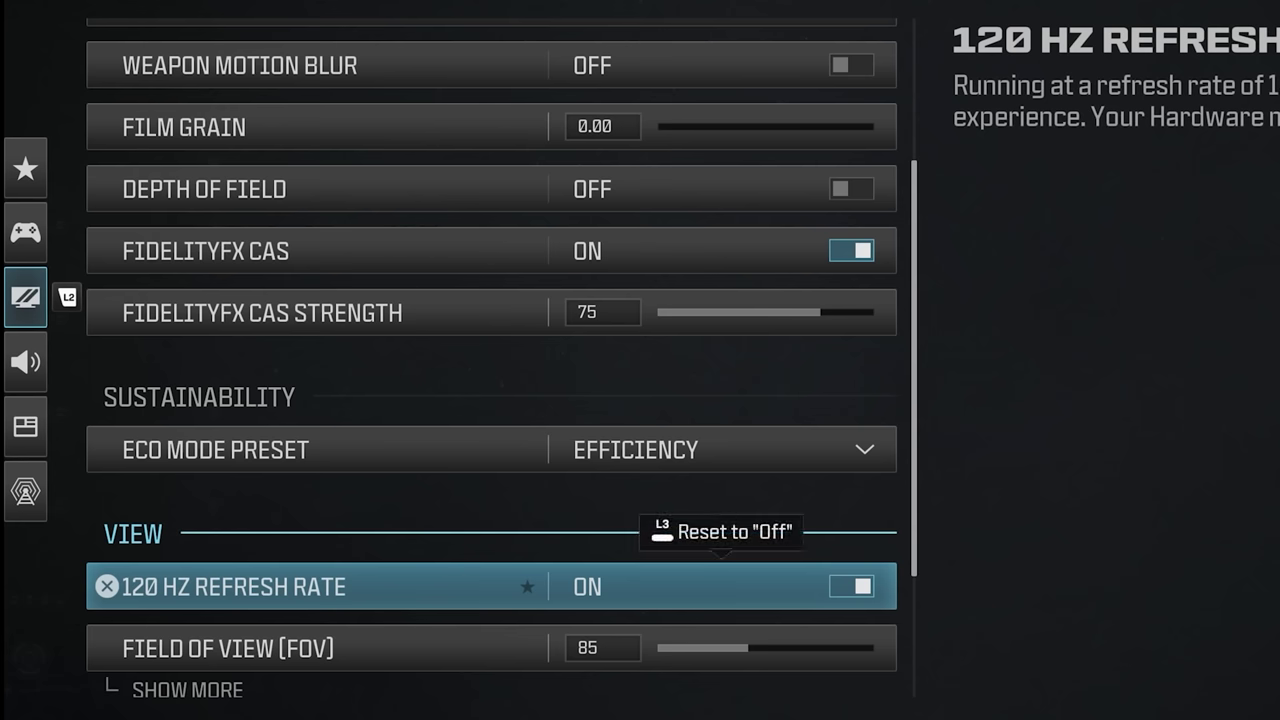
Step: Set the Eco Mode Preset to Low Consumption
left_click(490, 449)
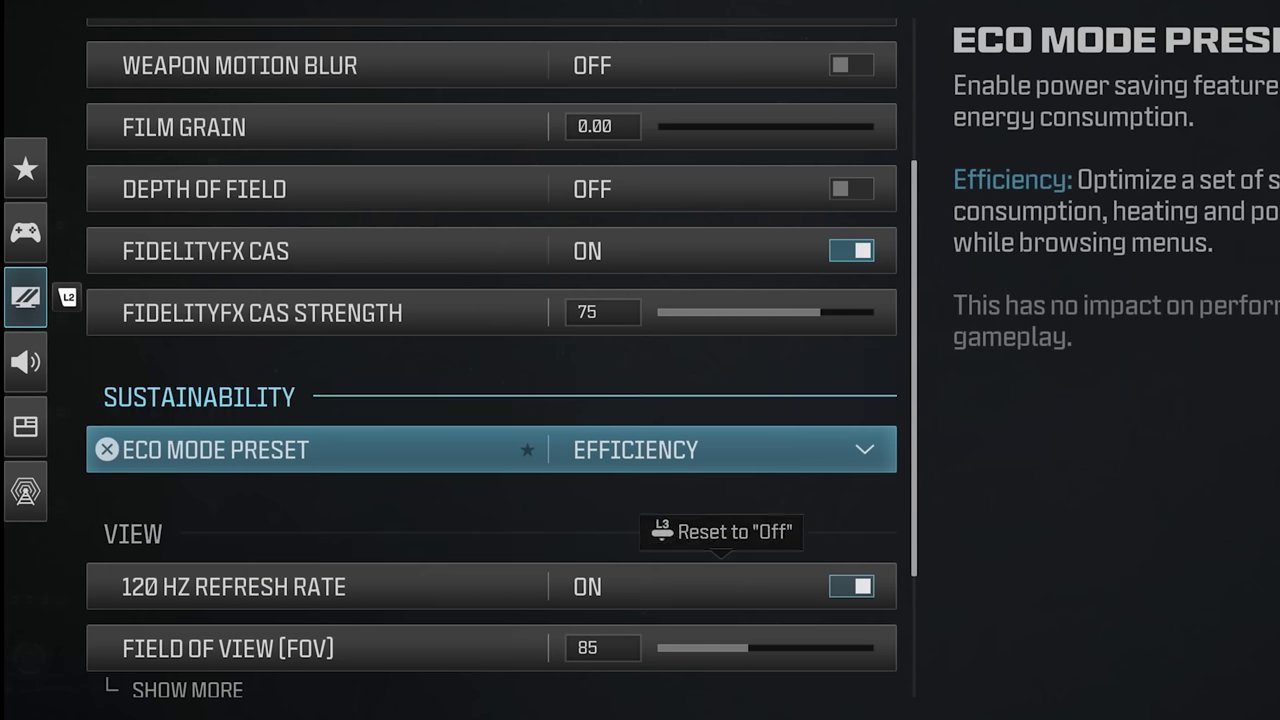
key("Return")
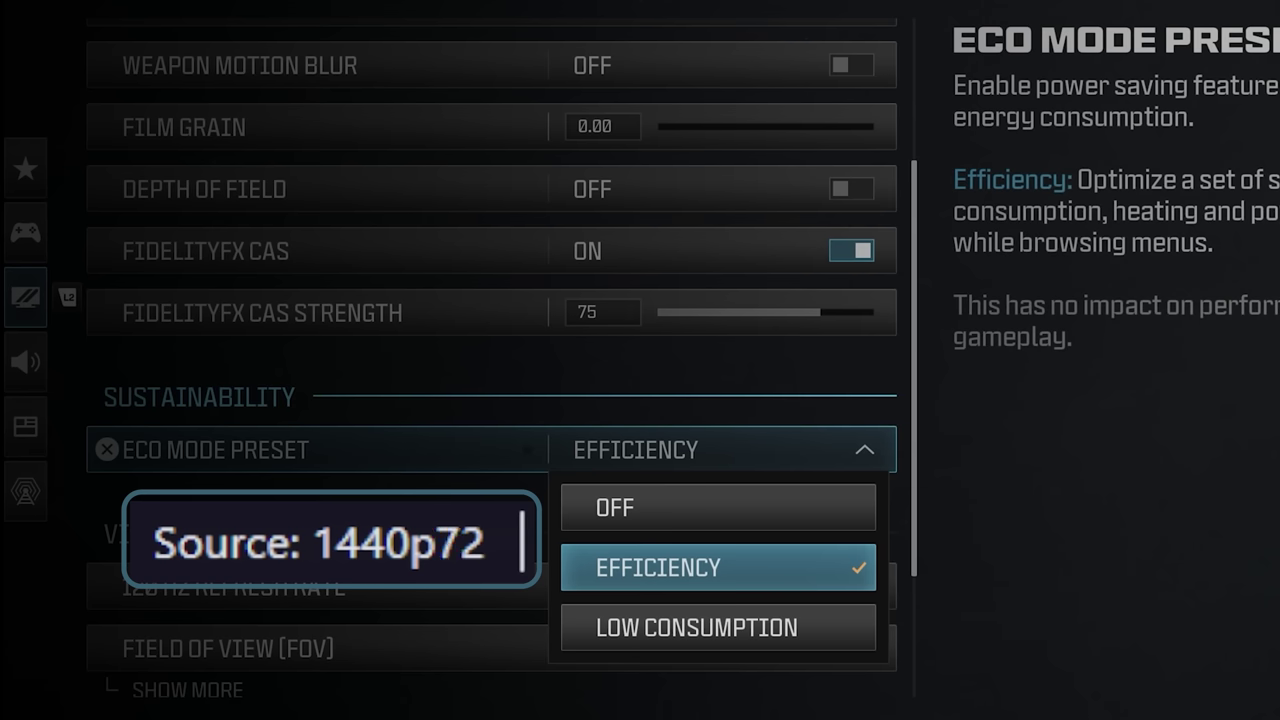
key("Down")
key("Return")
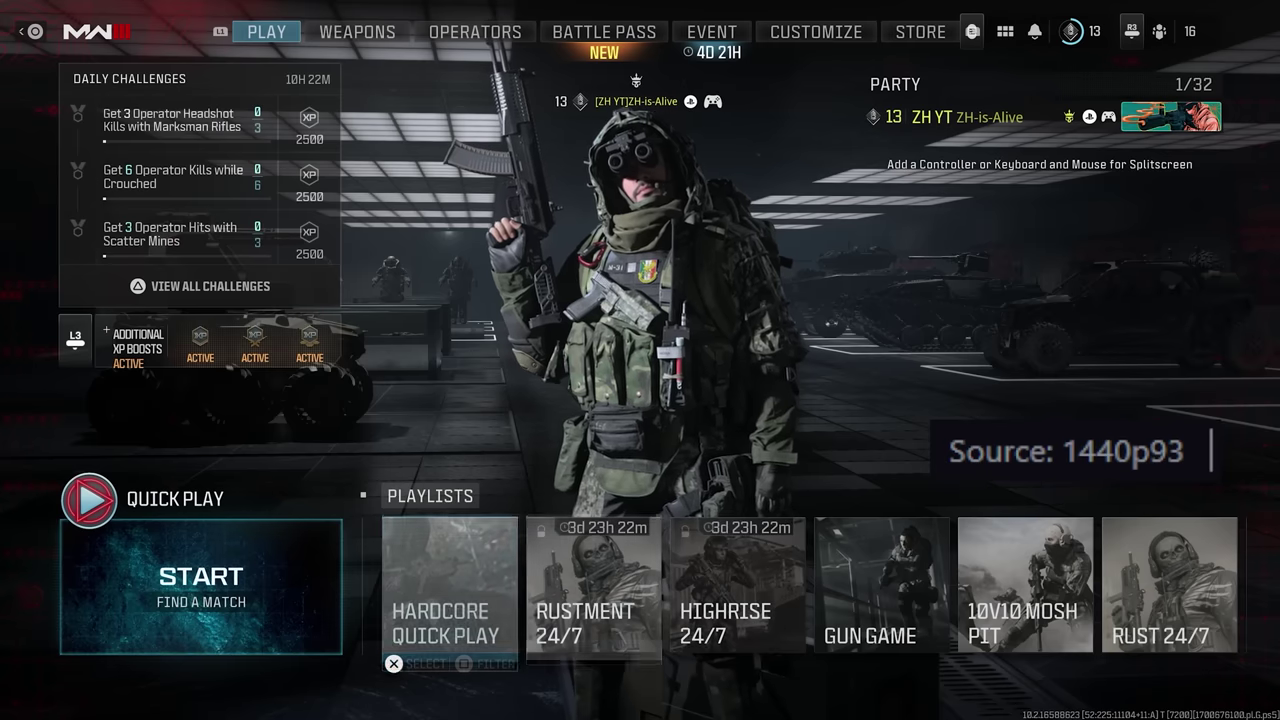
Step: Browse the playlists to test menu responsiveness, then set Eco Mode Preset to Off
key("Right")
key("Left")
key("Left")
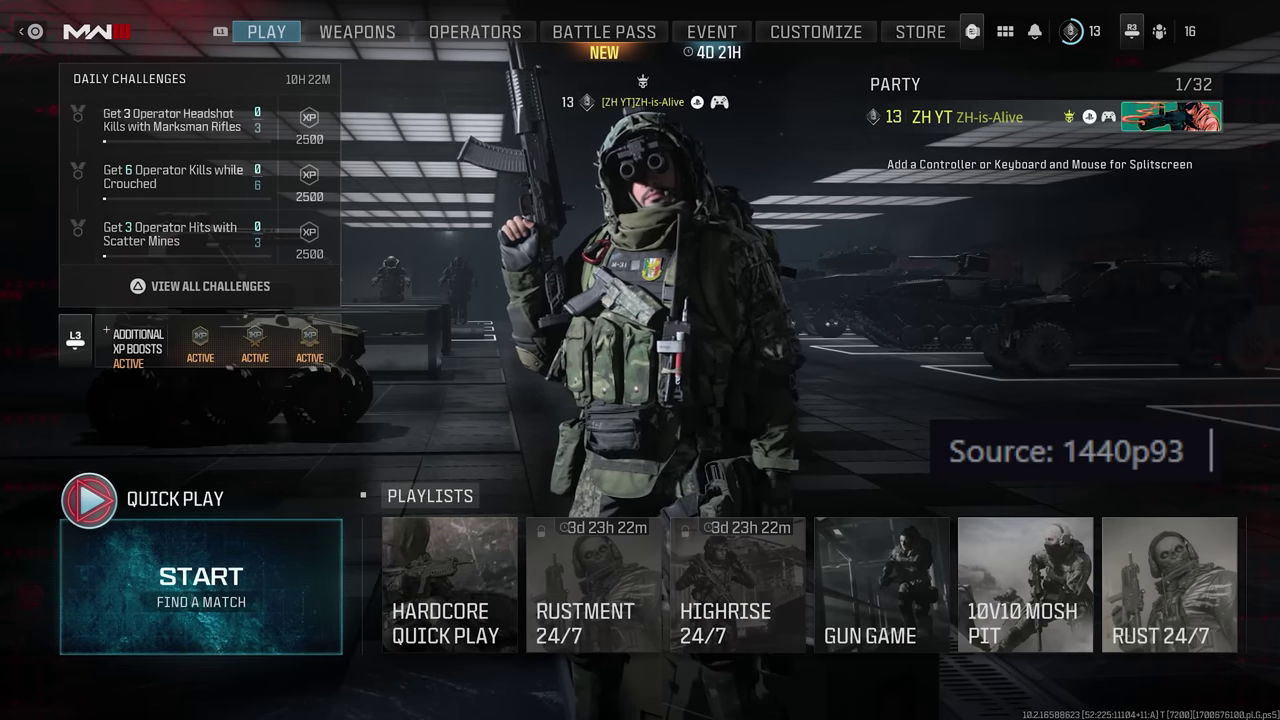
key("Right")
key("Right")
key("Right")
key("Left")
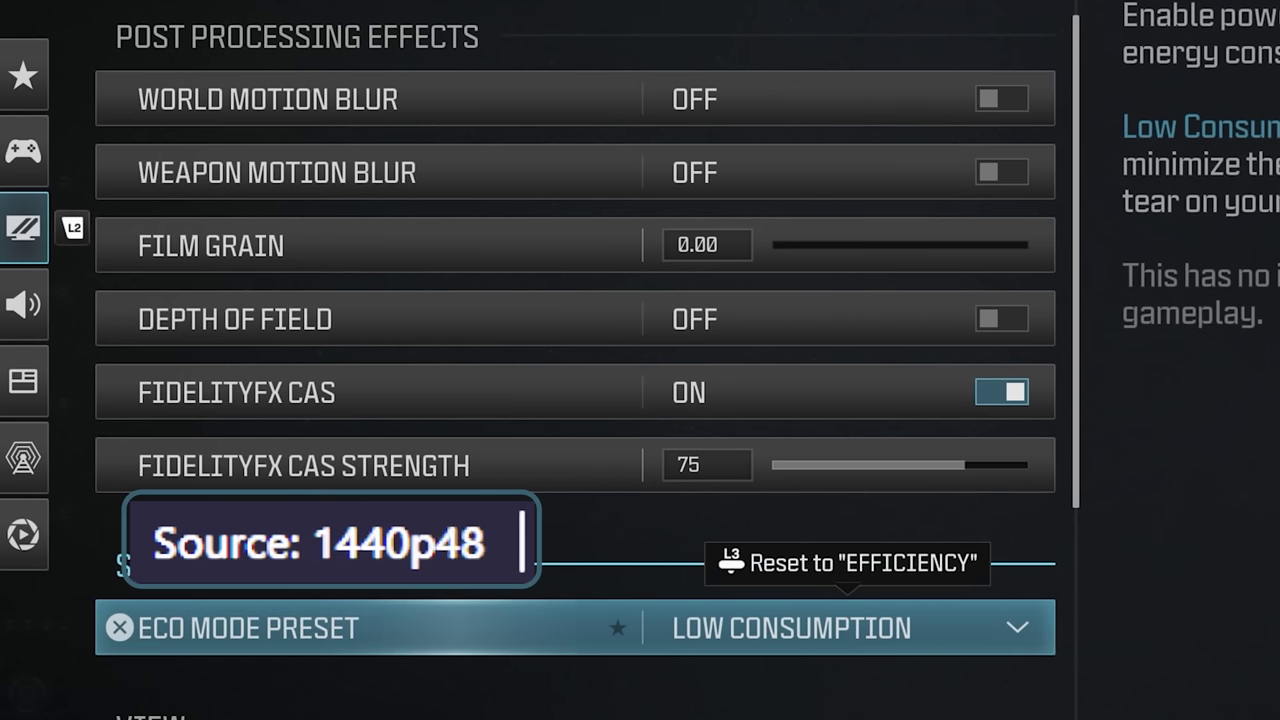
key("Return")
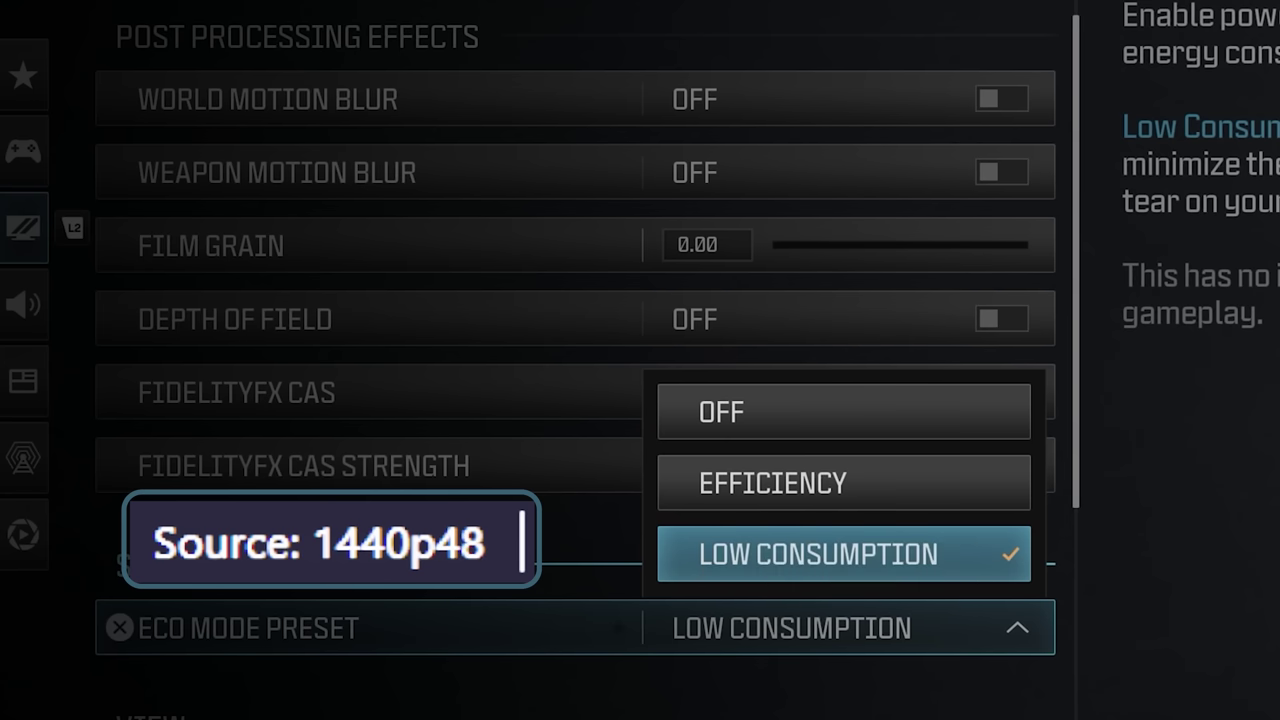
key("Up")
key("Up")
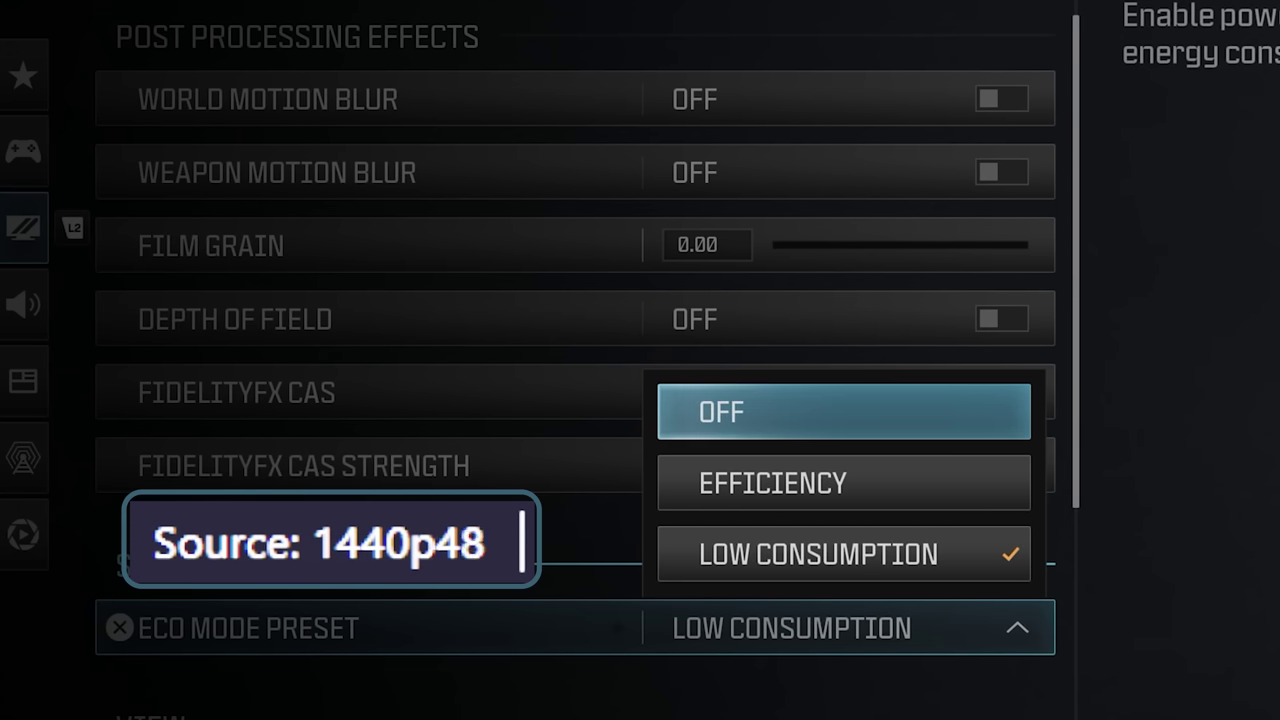
key("Return")
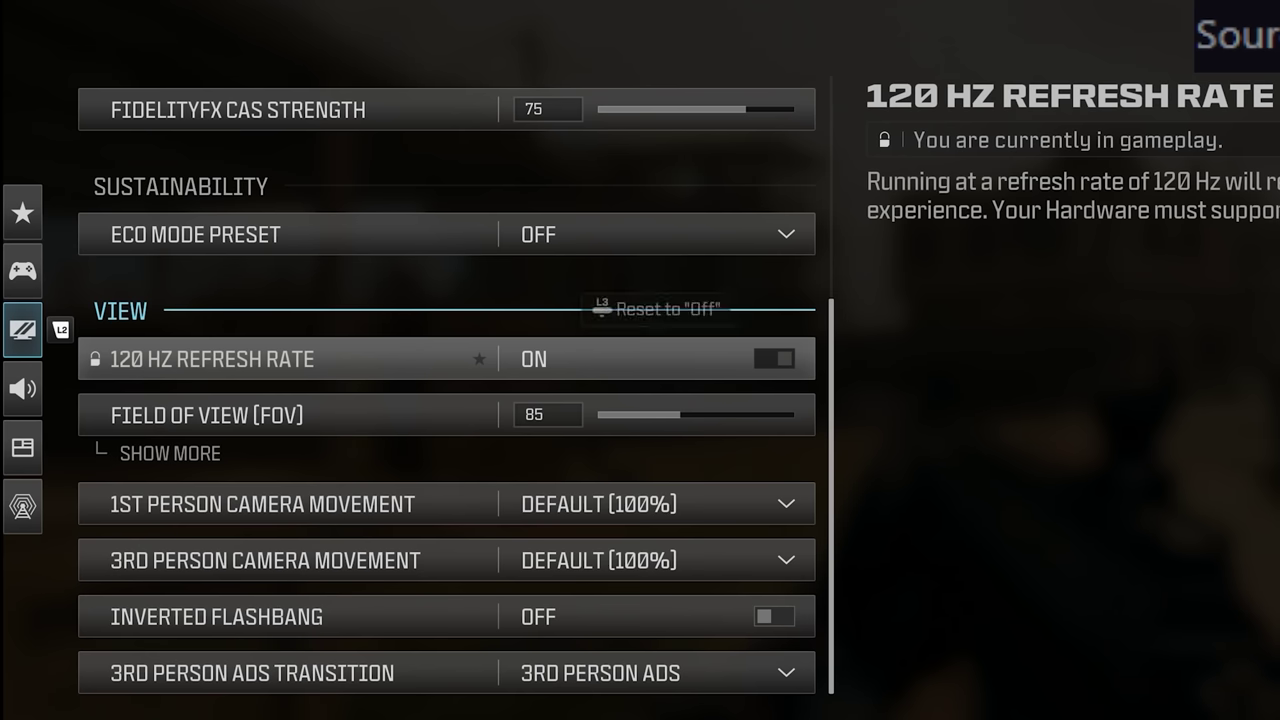
Step: Check the View rows: Field of View, HDR, and HDR Brightness at 1.000
key("Down")
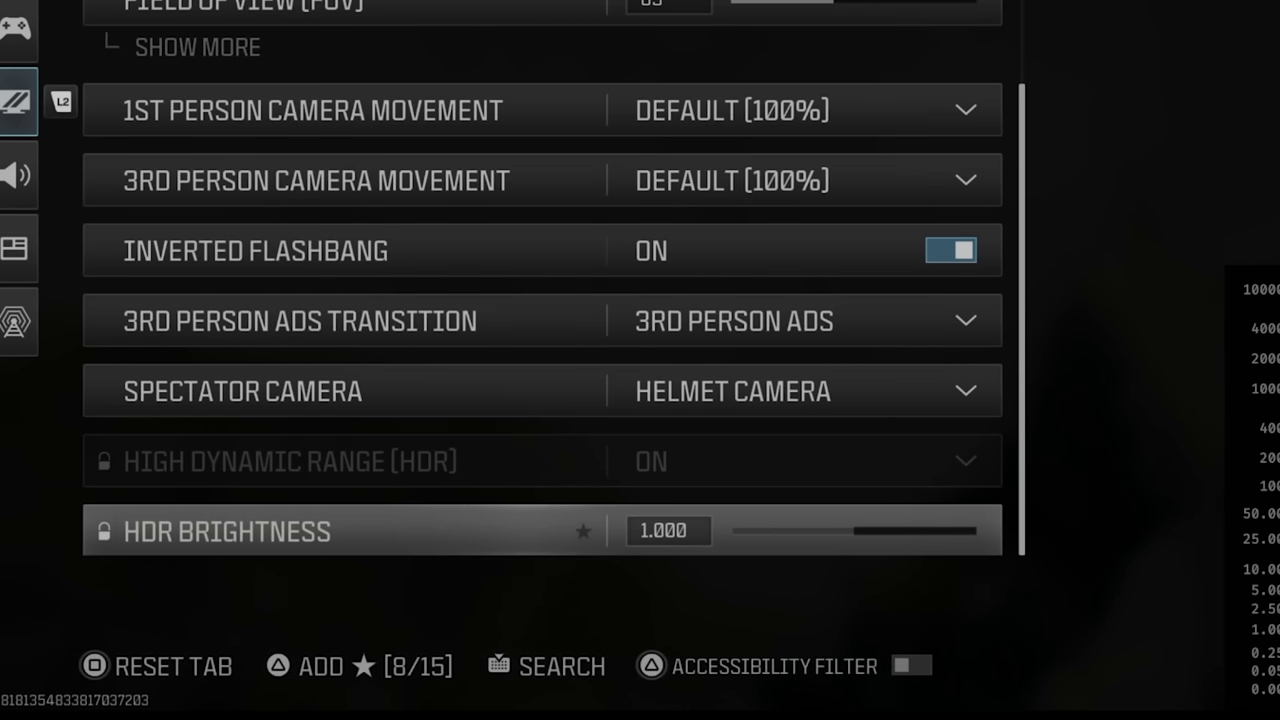
key("Up")
key("Down")
key("Up")
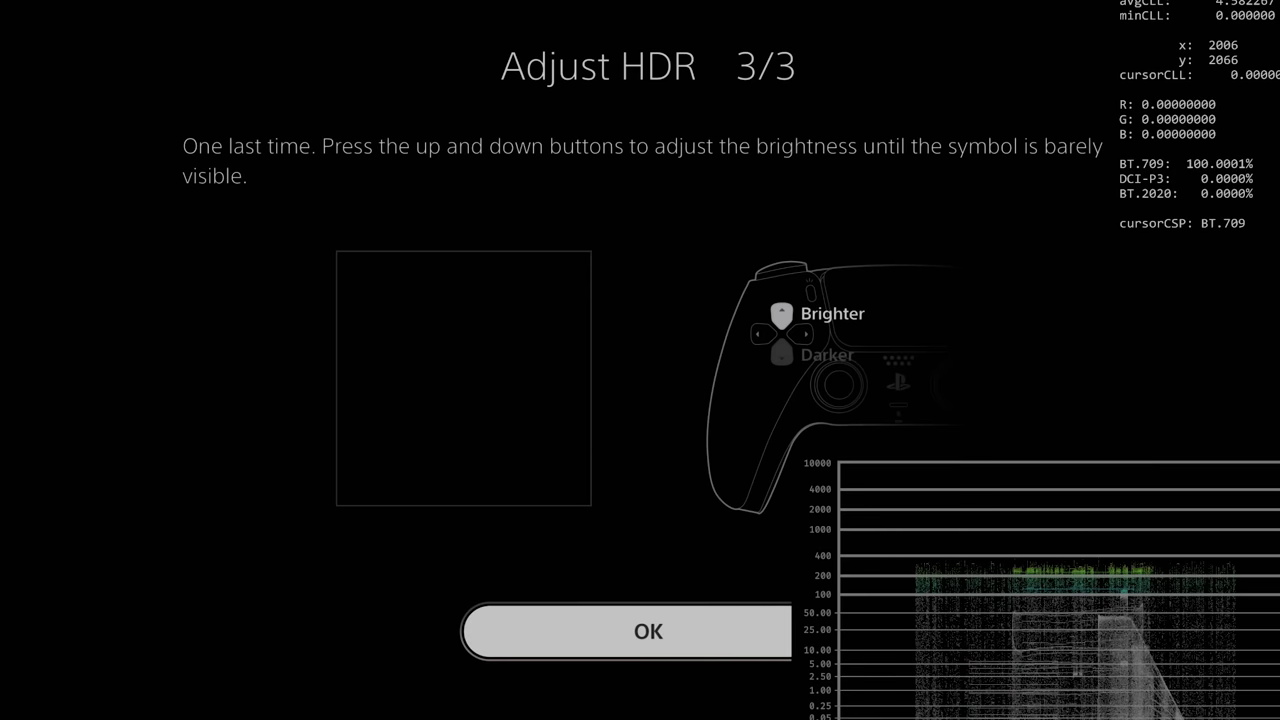
Step: Rerun PS5 HDR calibration through steps 1 and 2 to reach step 3
key("Down")
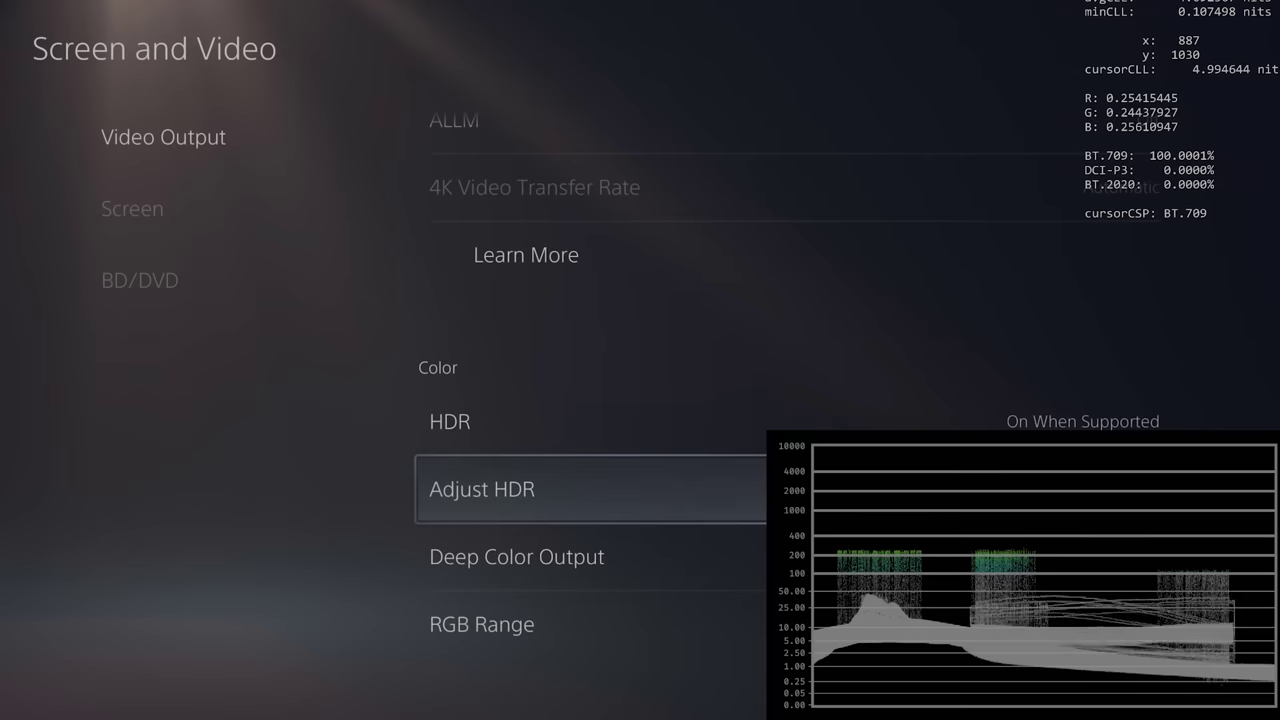
key("Return")
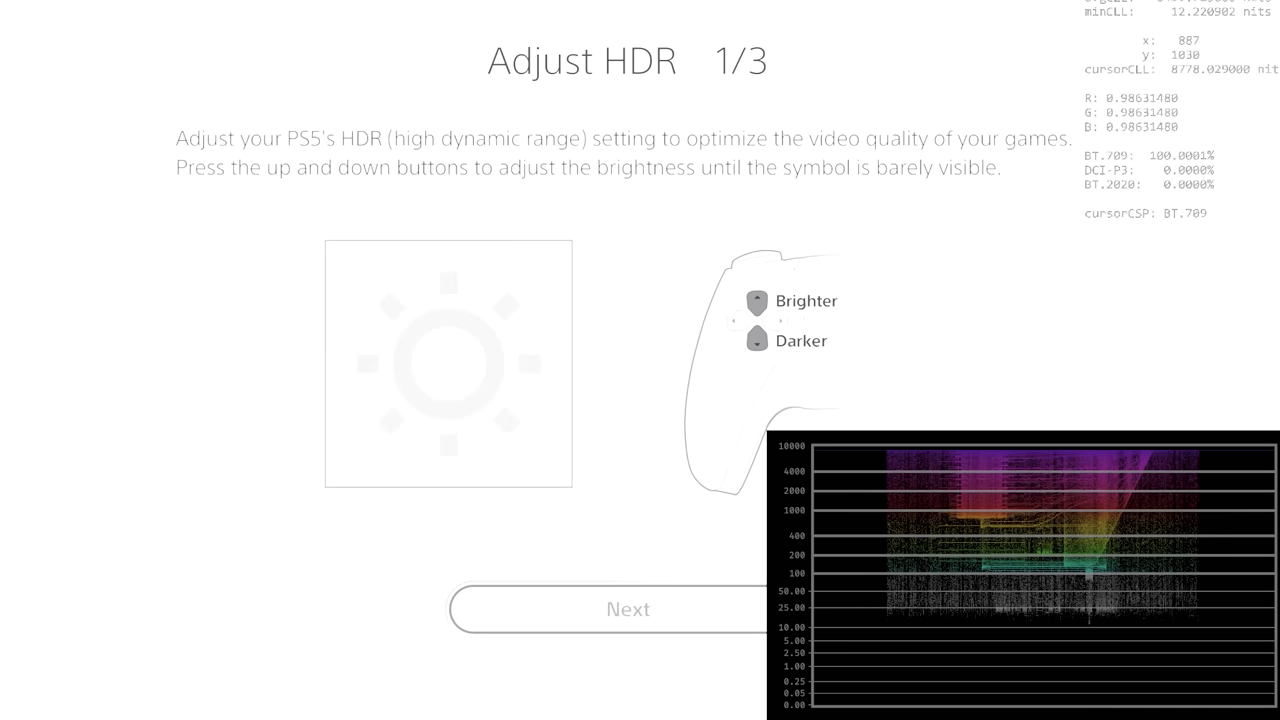
key("Return")
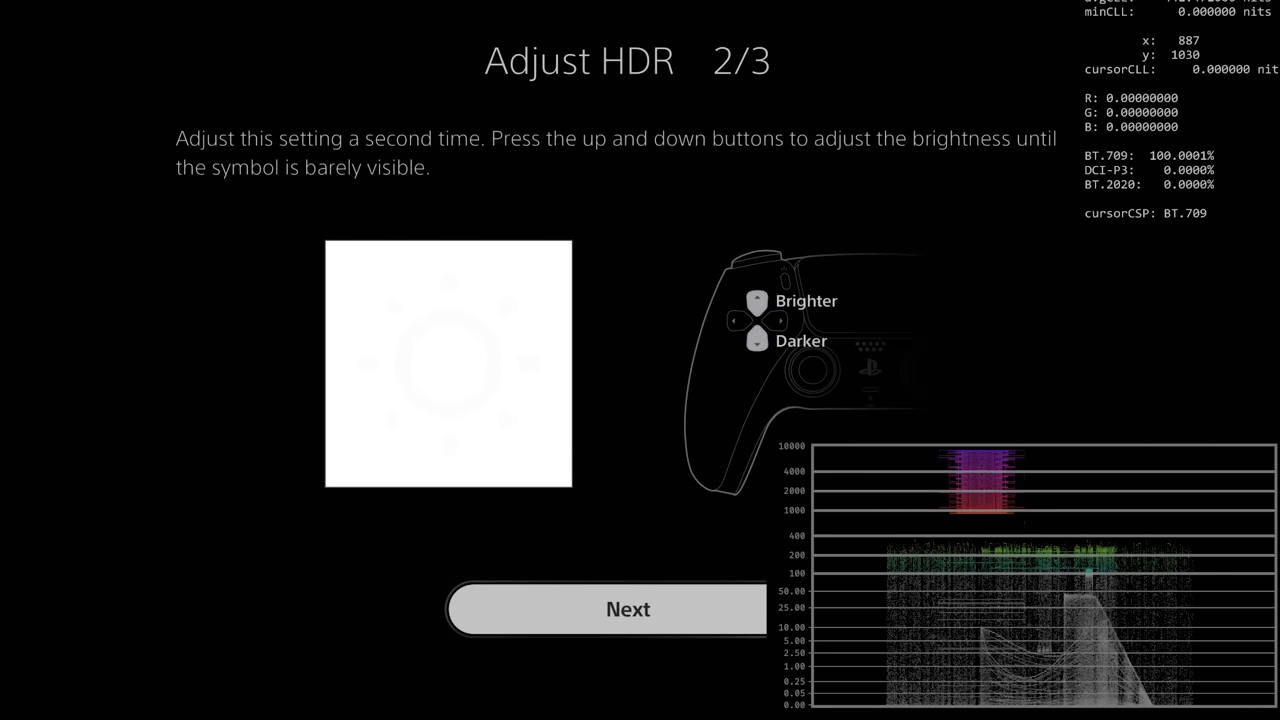
key("Return")
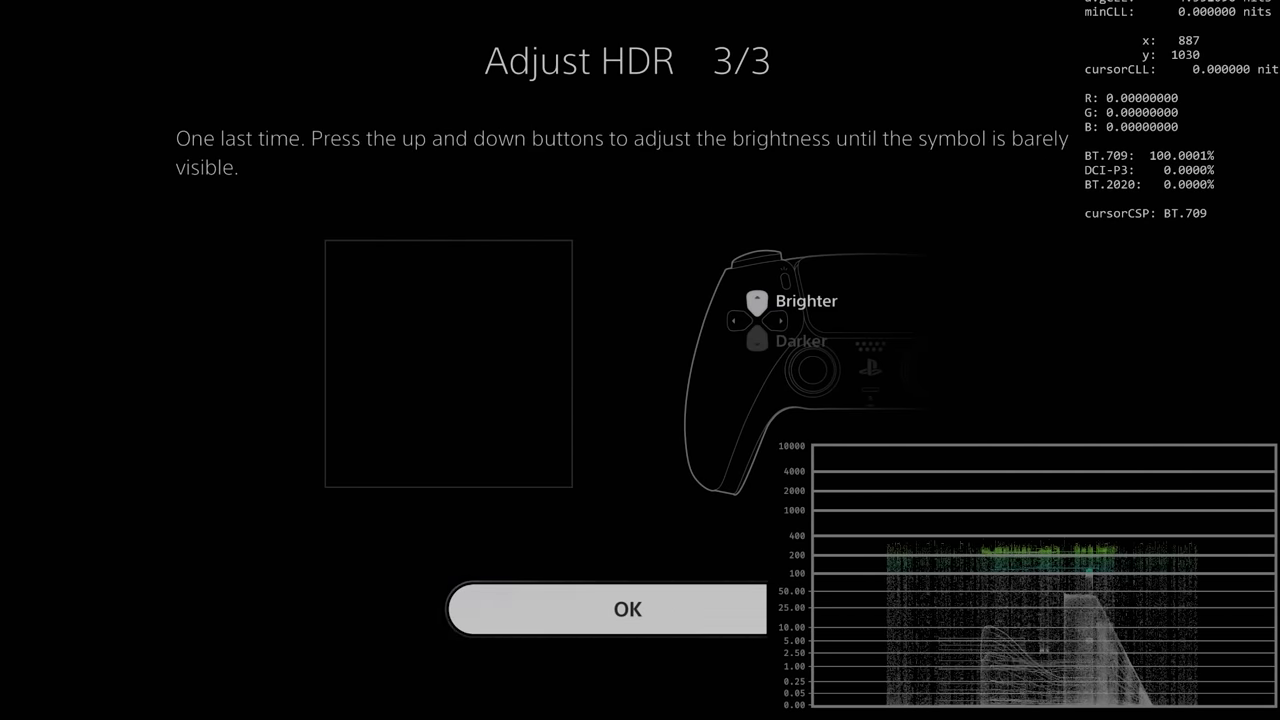
Step: Adjust step 3's brightness until the test symbol is barely visible
key("Up")
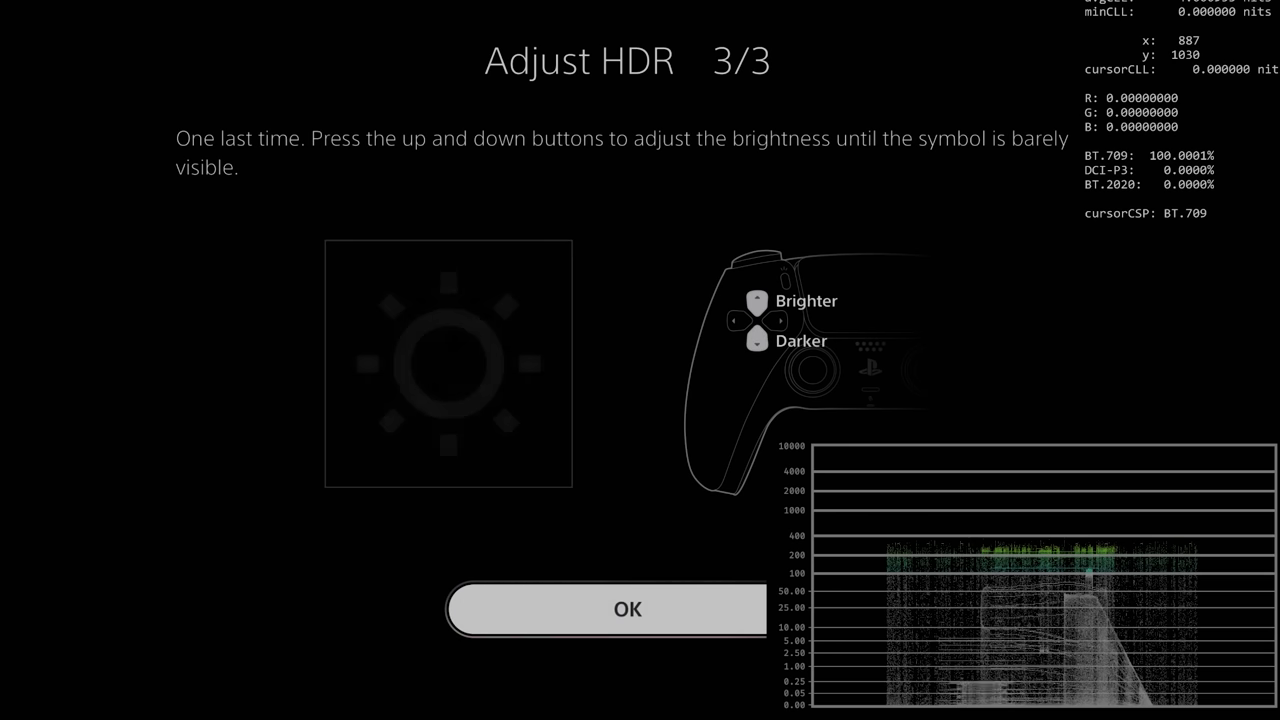
key("Up")
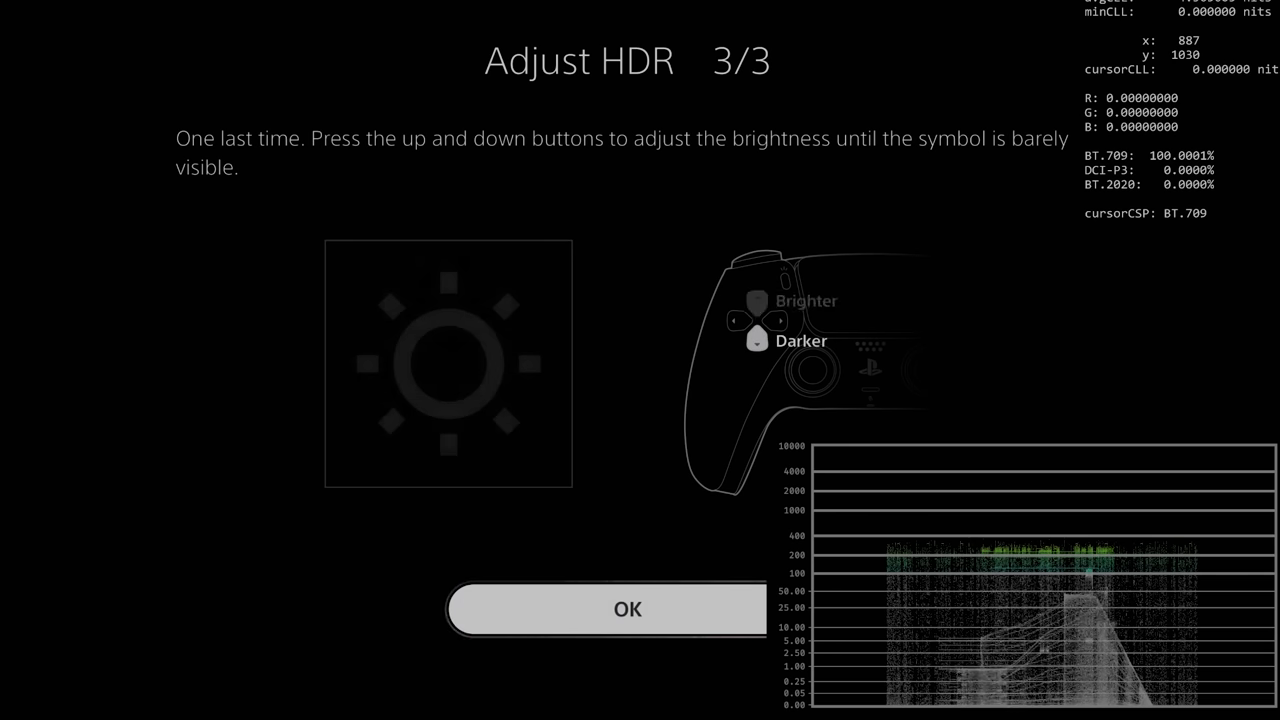
key("Down")
key("Up")
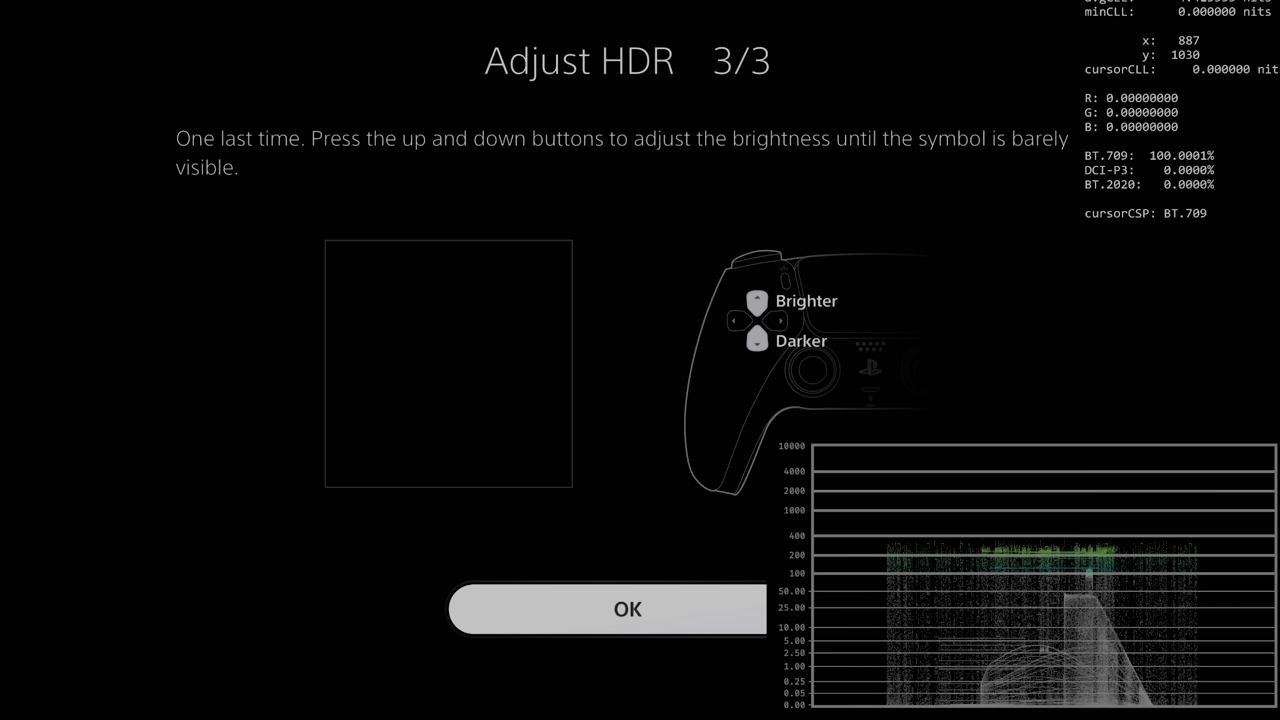